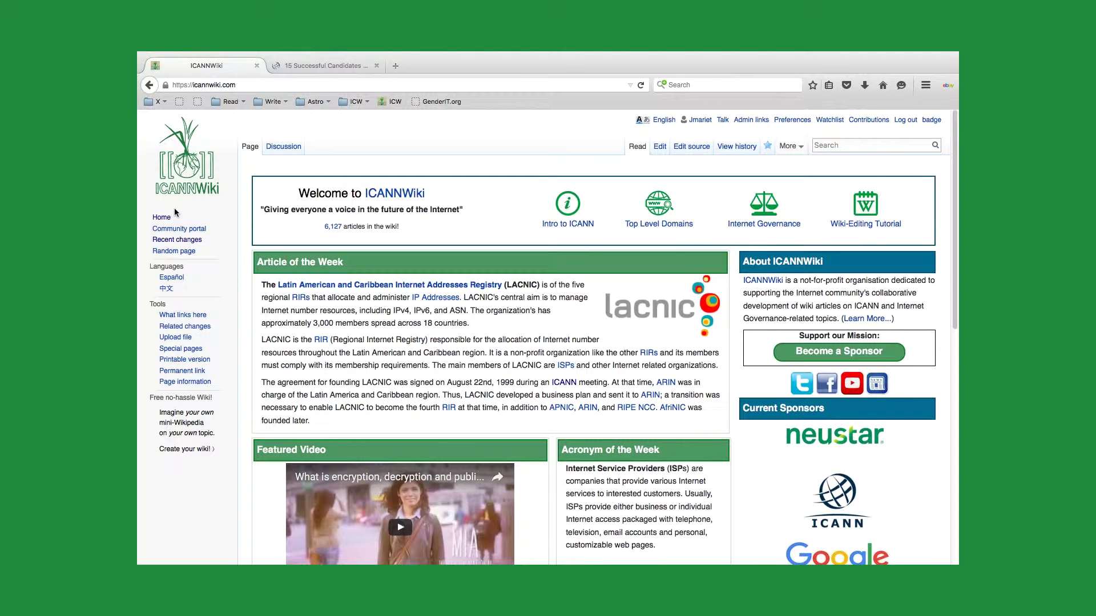
Open the wiki's recent changes and inspect the grouped NextGen@ICANN edits of 3 May 2016, collapsing the group when done
left_click(179, 241)
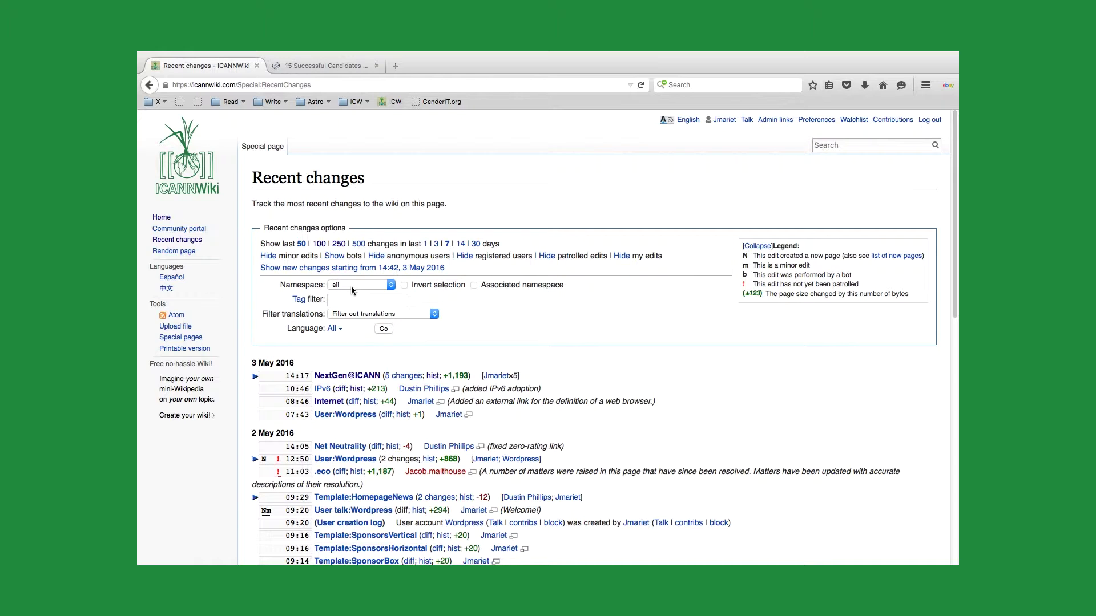
scroll(397, 356, "down", 5)
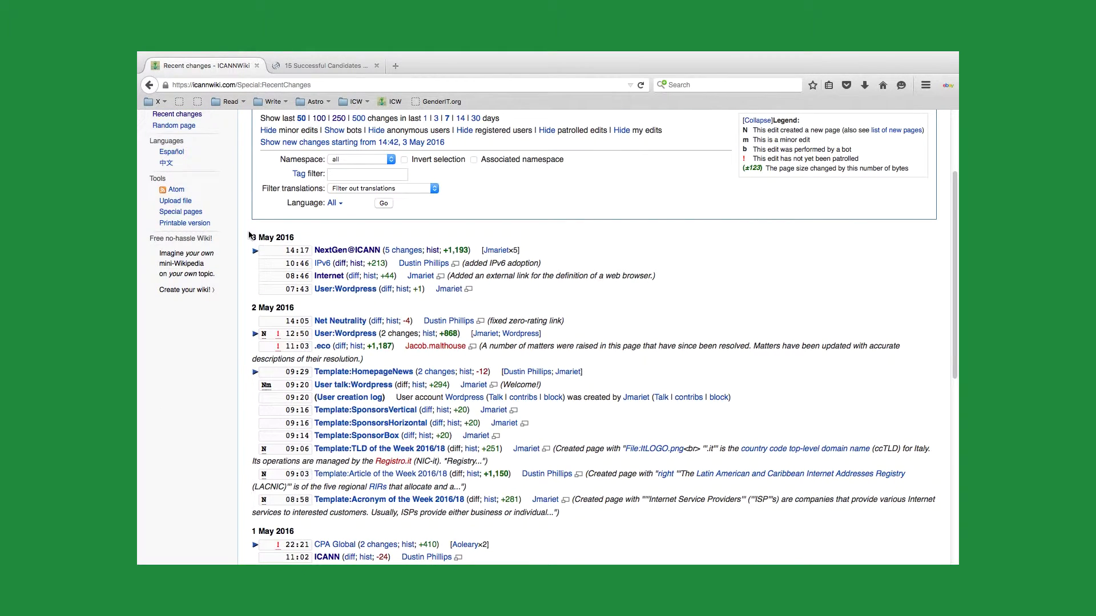
left_click_drag(254, 237, 296, 237)
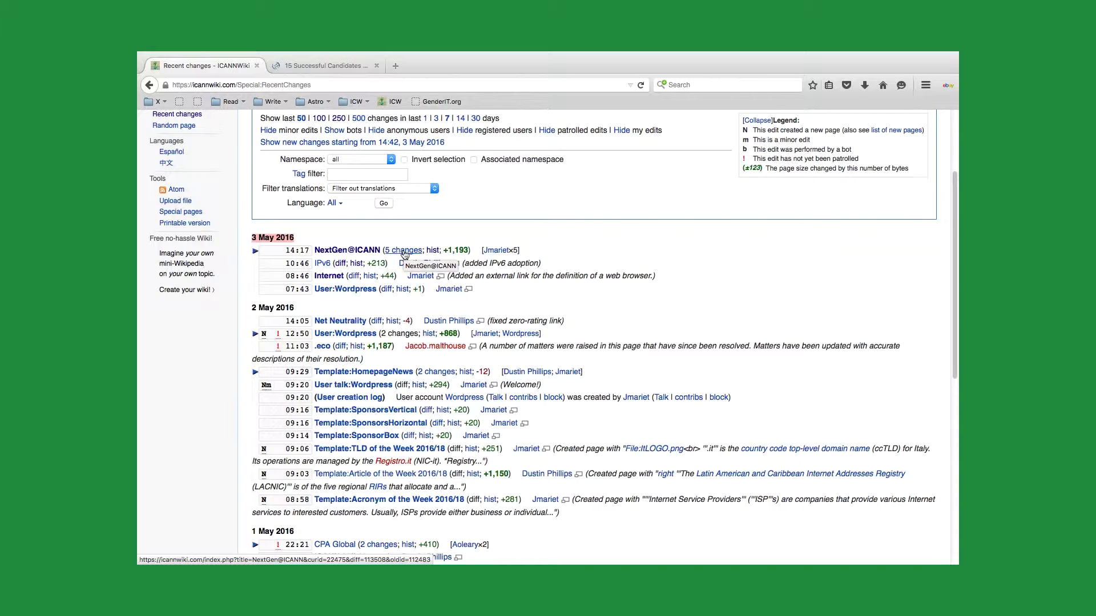
left_click(255, 250)
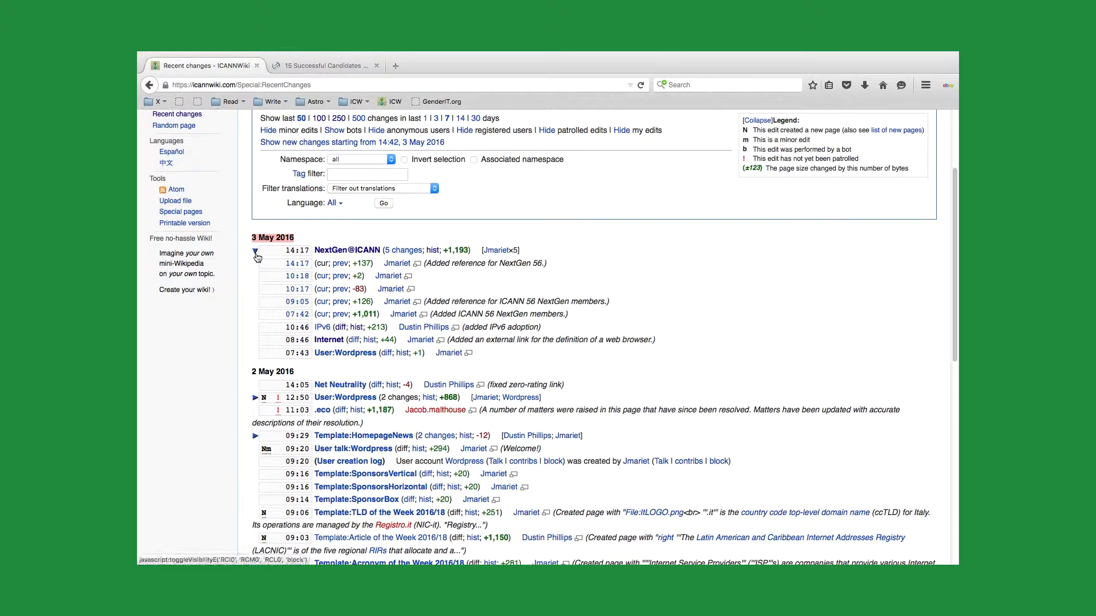
left_click(256, 253)
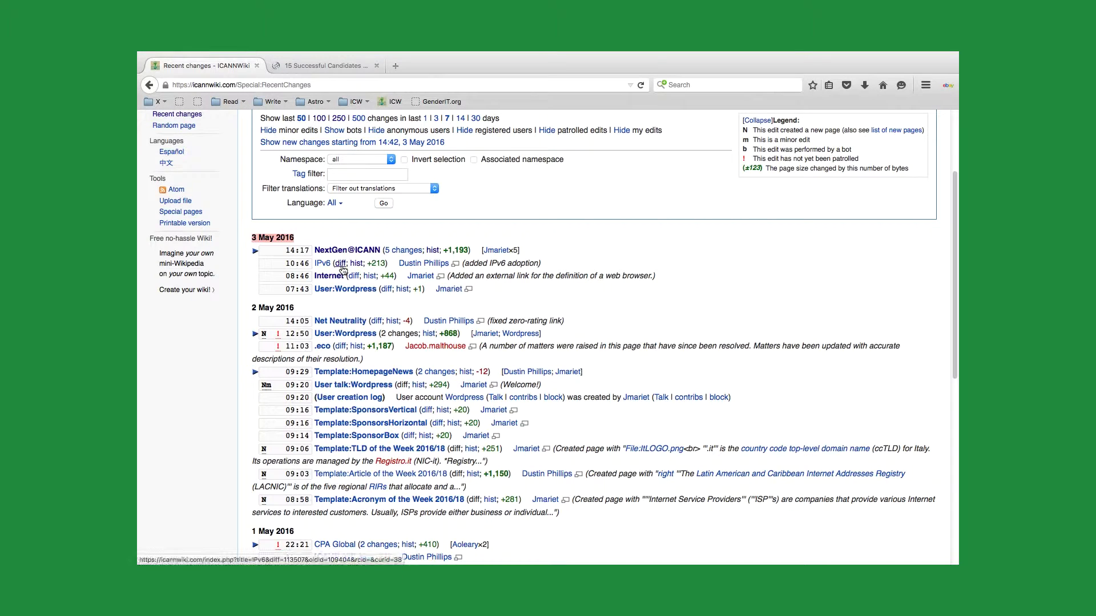
Open the NextGen@ICANN revision history and compare its 18:46, 23 March 2016 revision with the latest one, reviewing the differences
left_click(433, 252)
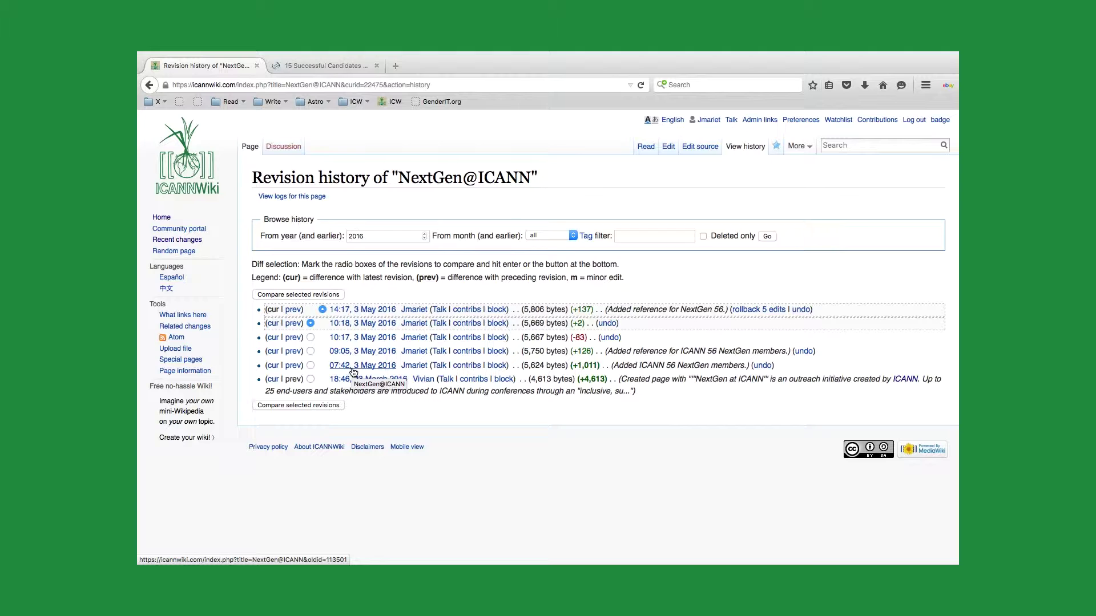
left_click(310, 379)
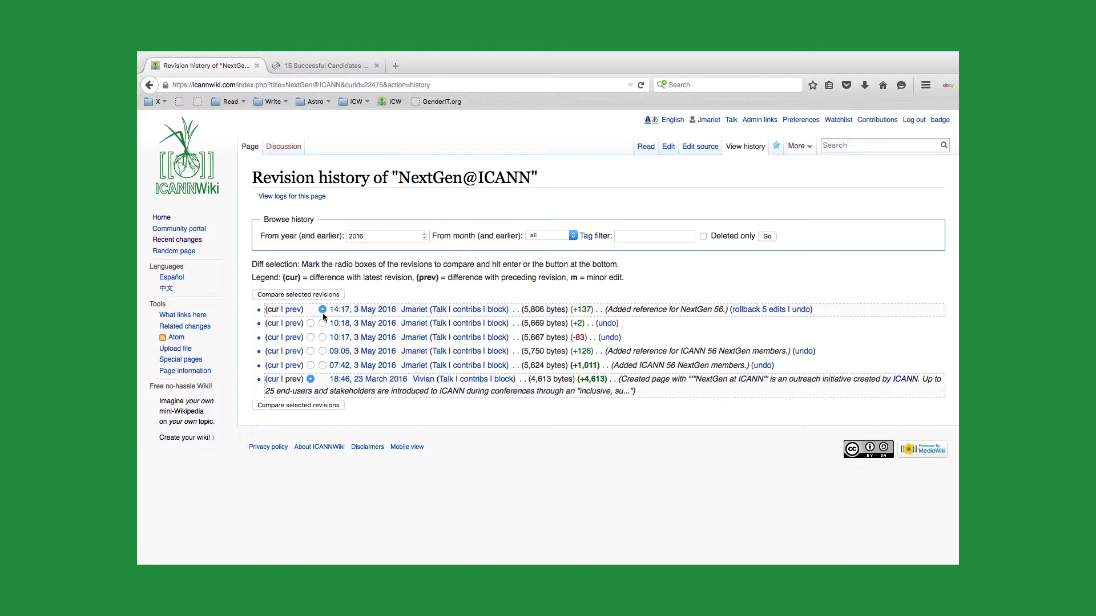
left_click(315, 296)
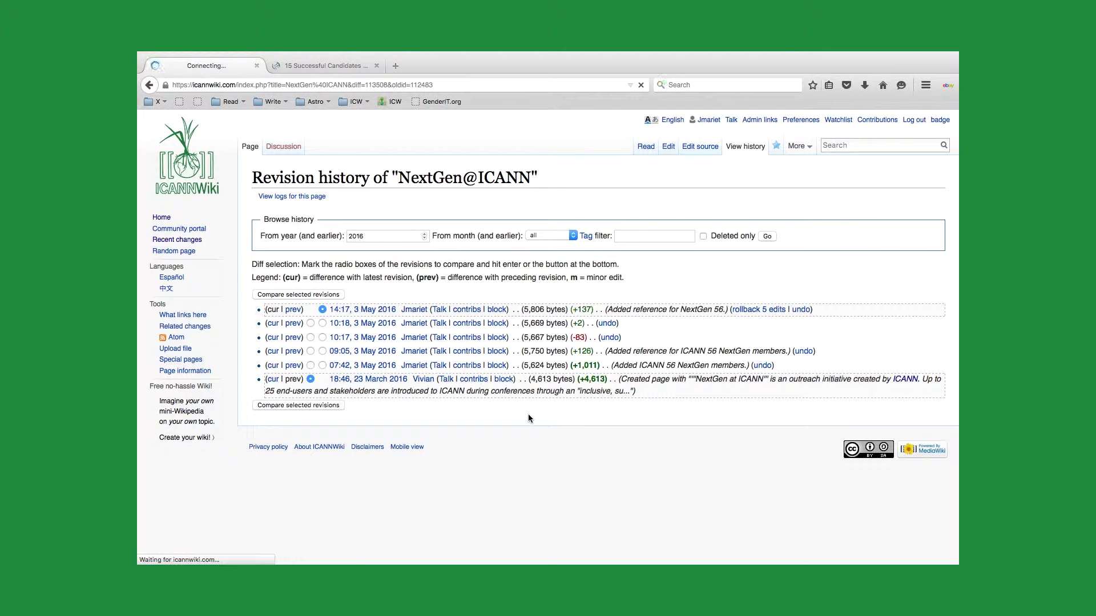
scroll(572, 457, "down", 5)
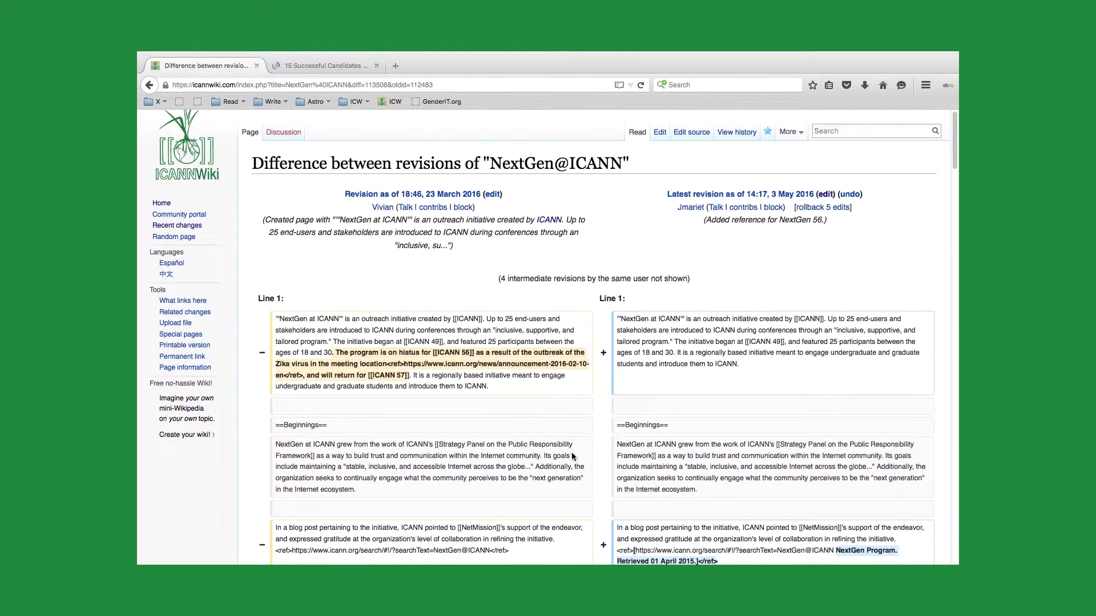
scroll(572, 457, "down", 15)
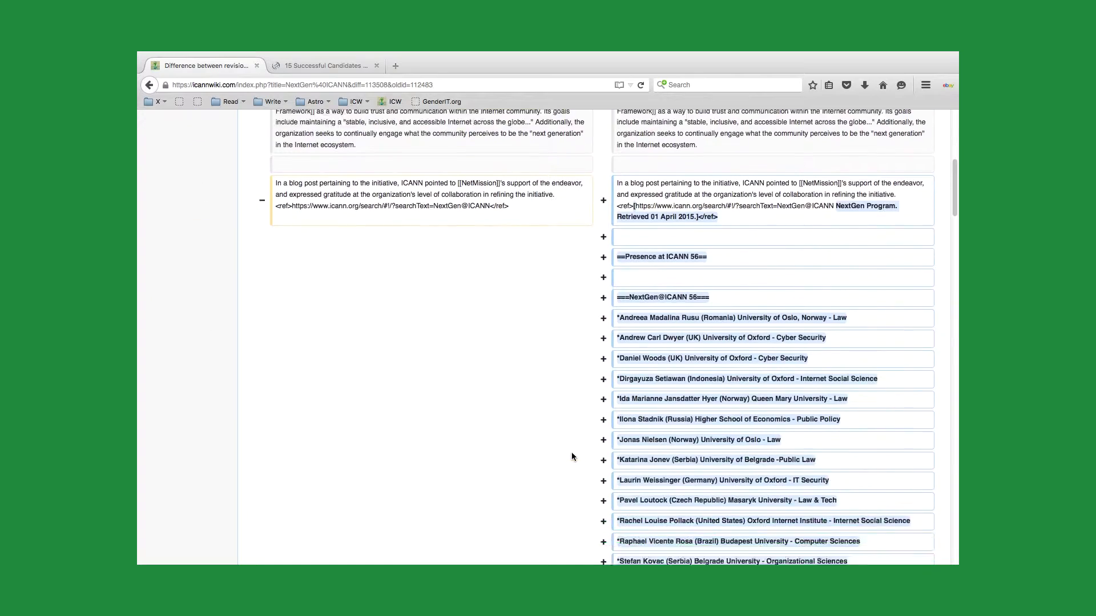
scroll(572, 454, "up", 12)
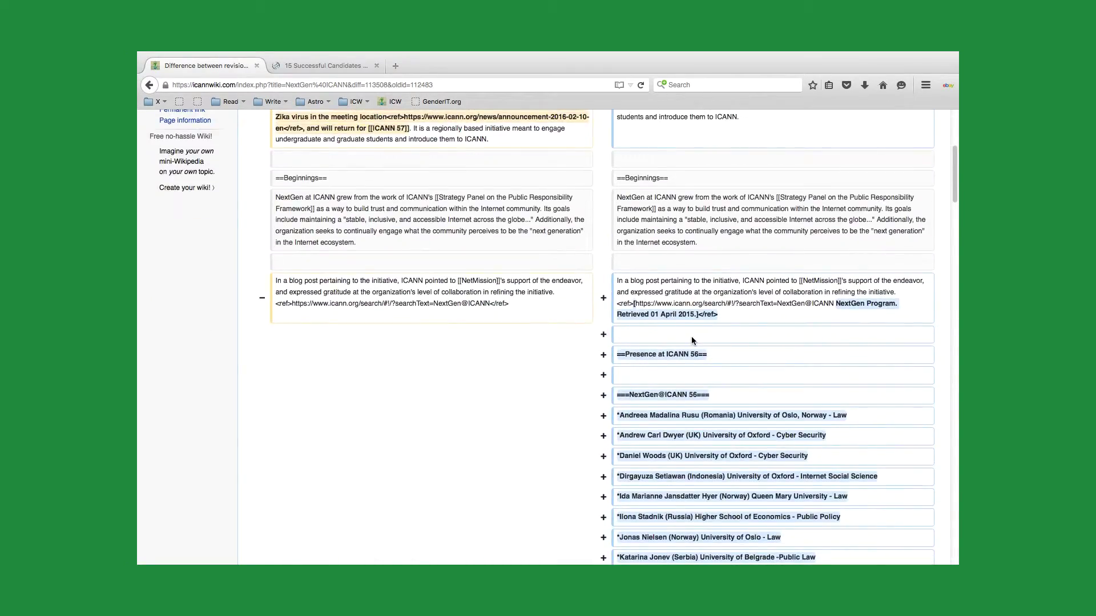
scroll(691, 336, "up", 5)
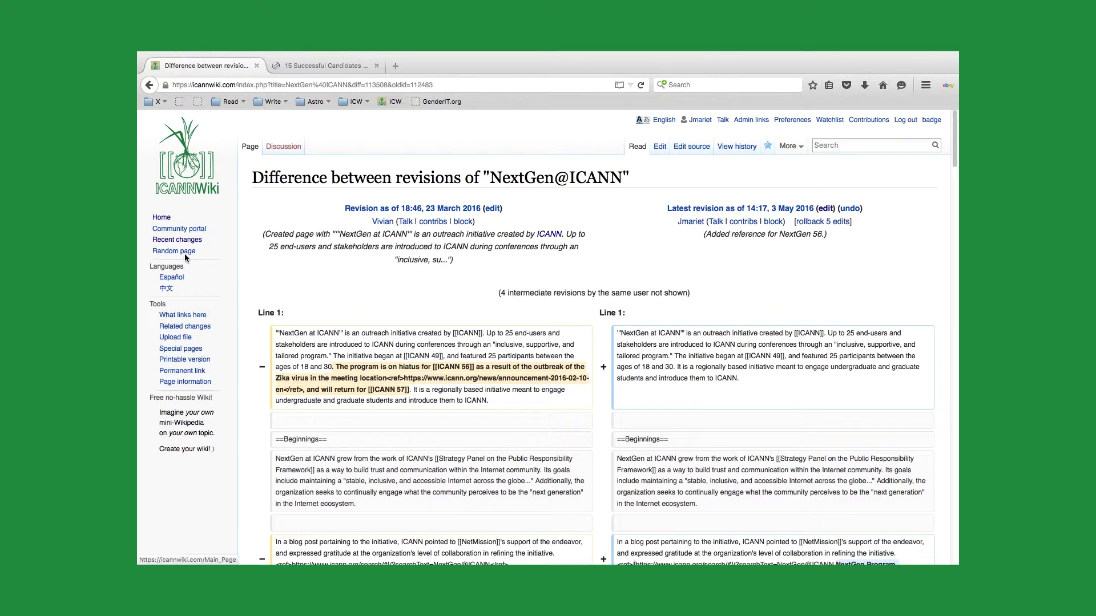
Return to the recent changes and highlight the byte-size changes of the NextGen@ICANN, IPv6 and Net Neutrality entries
left_click(177, 240)
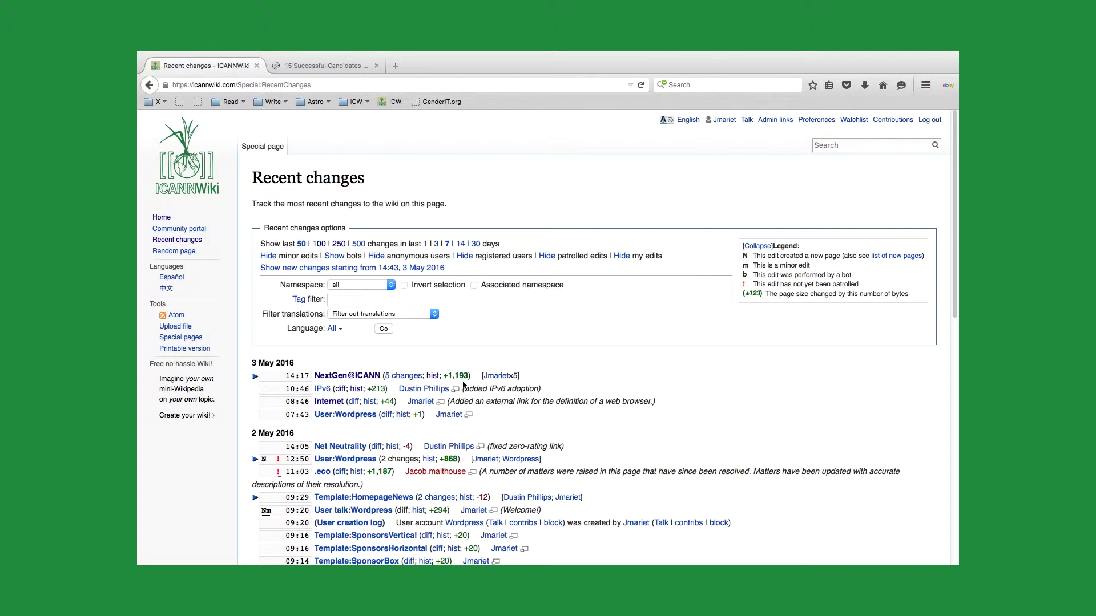
left_click(444, 375)
left_click_drag(445, 375, 468, 375)
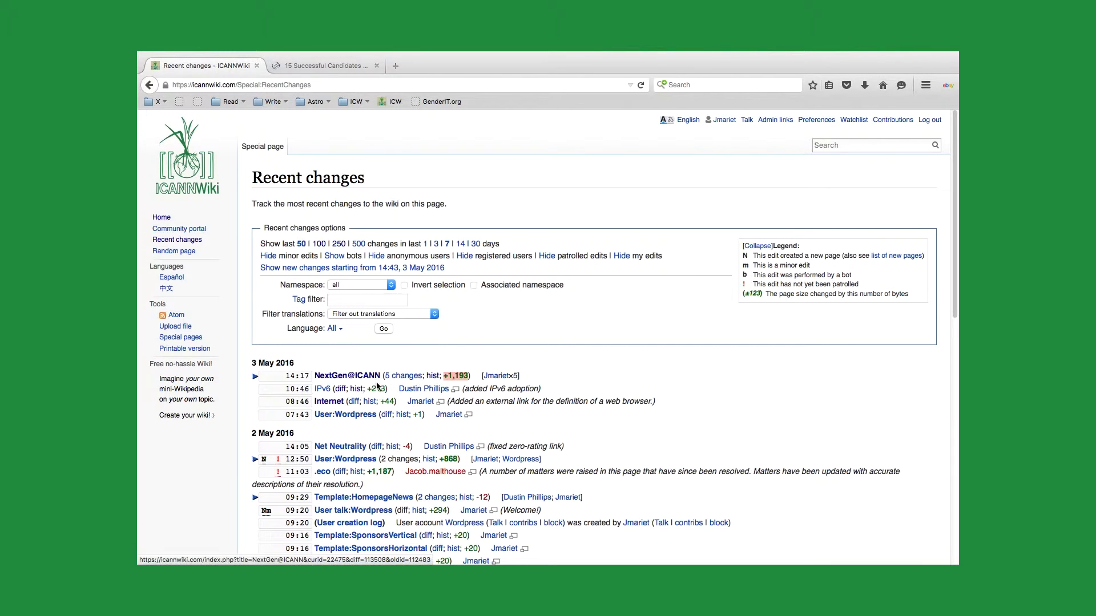
left_click_drag(368, 389, 384, 389)
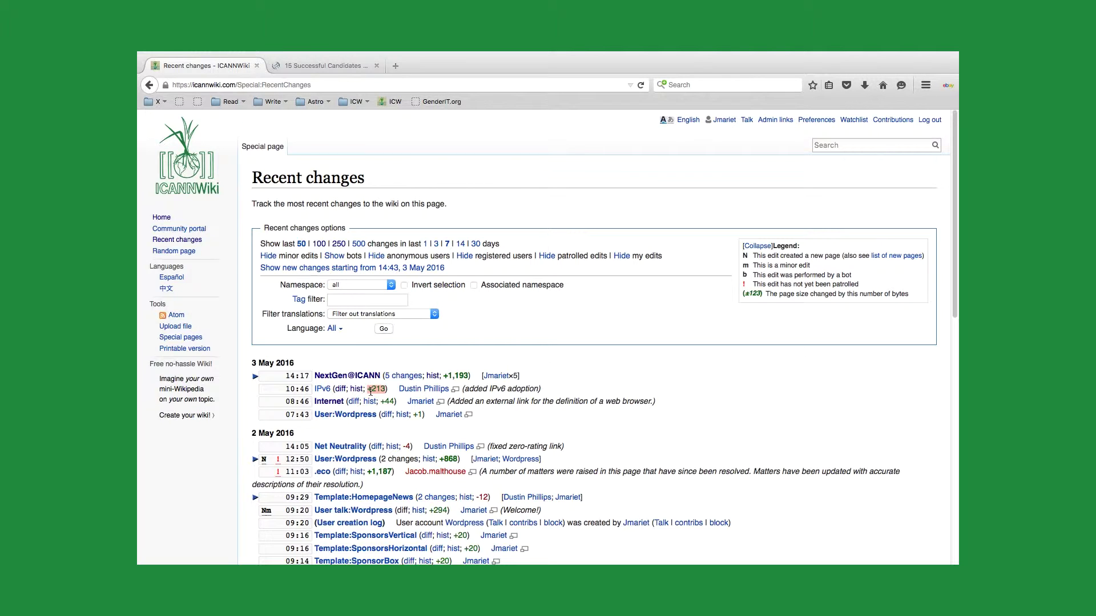
left_click_drag(402, 447, 410, 445)
left_click_drag(444, 376, 468, 376)
left_click_drag(403, 446, 411, 443)
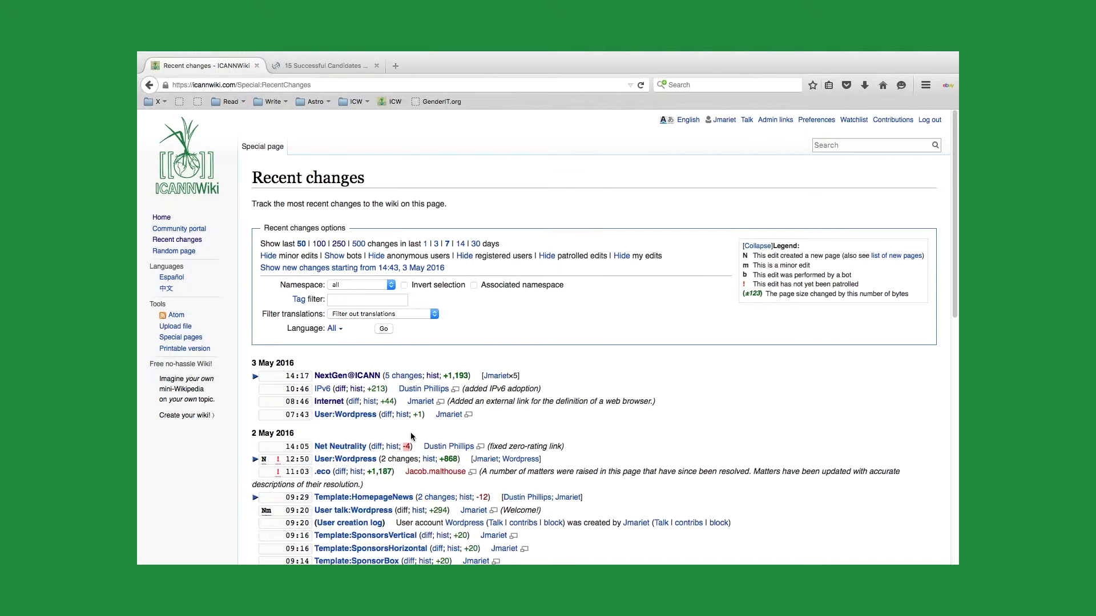
View the diff of the IPv6 edit of 3 May 2016, then go back and look through the recent changes list
left_click(341, 391)
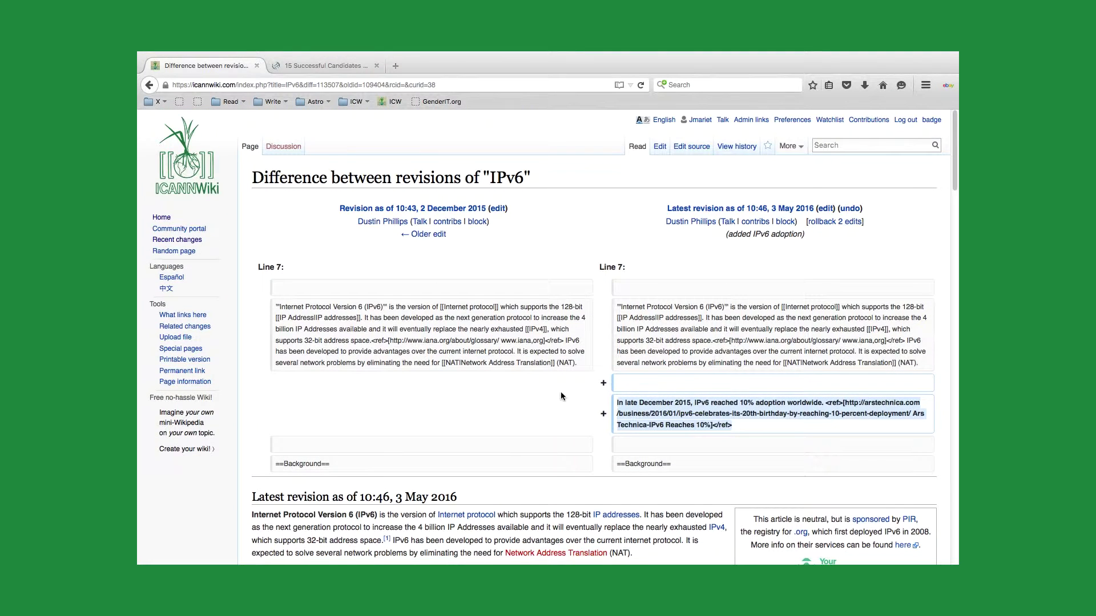
left_click(151, 86)
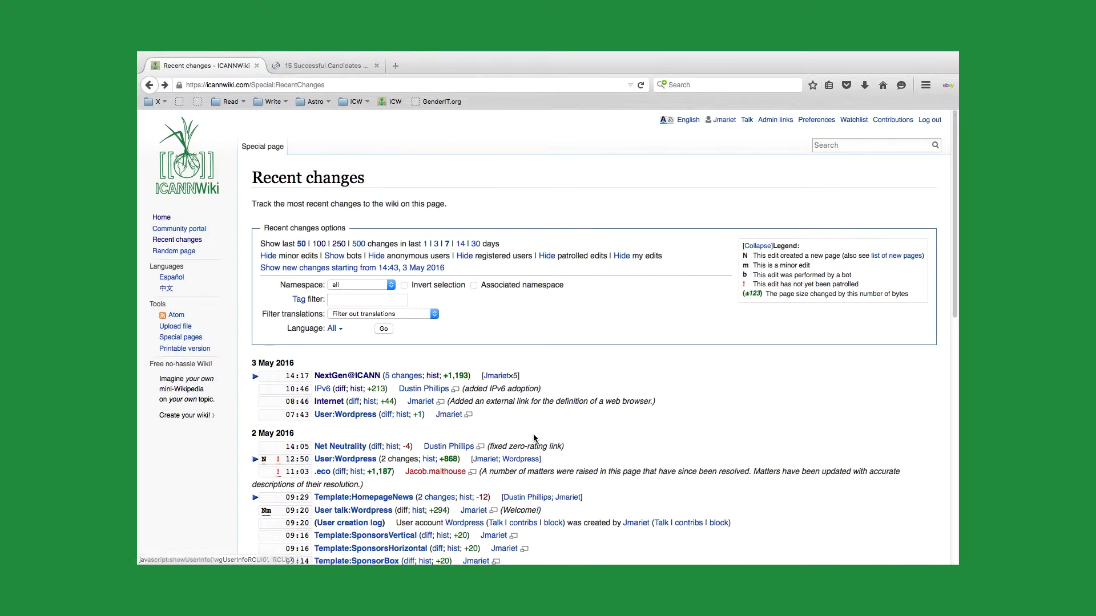
scroll(535, 438, "down", 5)
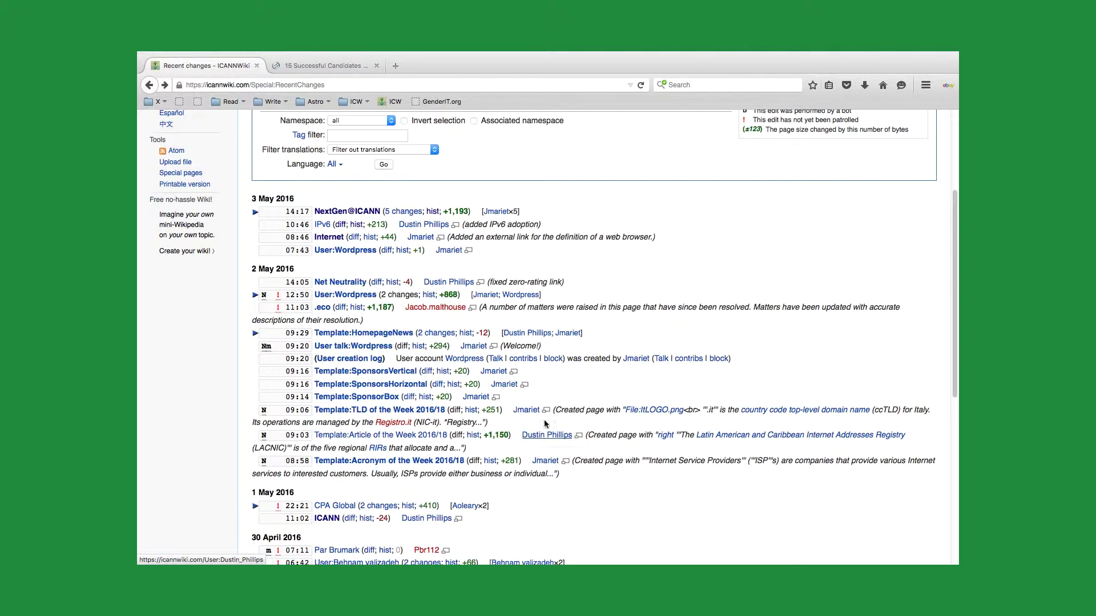
scroll(667, 347, "down", 5)
scroll(667, 348, "up", 10)
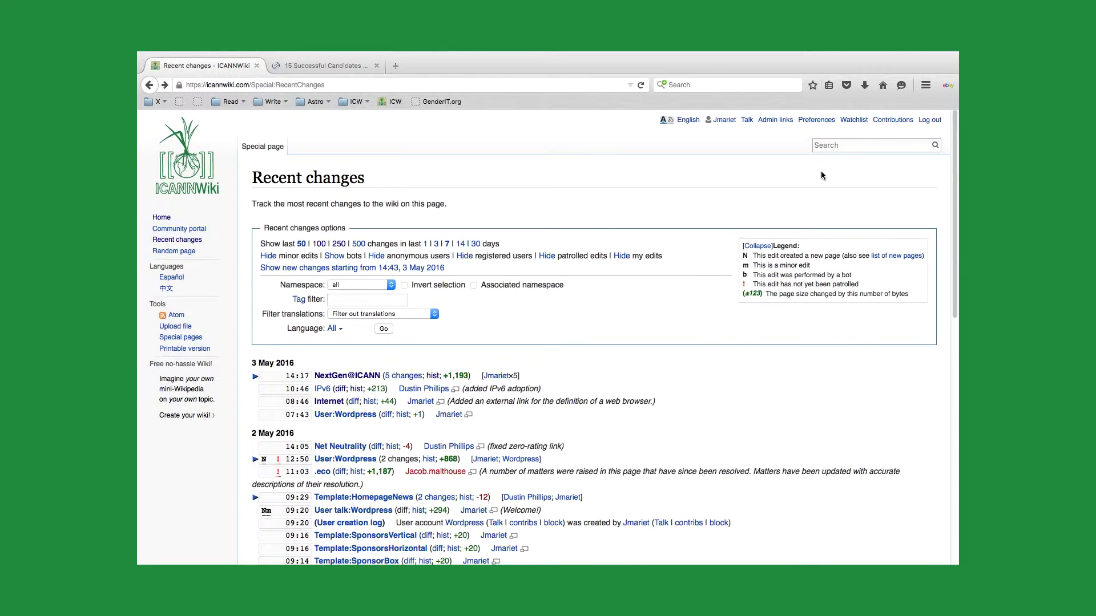
Search the wiki for the ICANN article and open its revision history
left_click(820, 147)
type("ICANN")
key("Return")
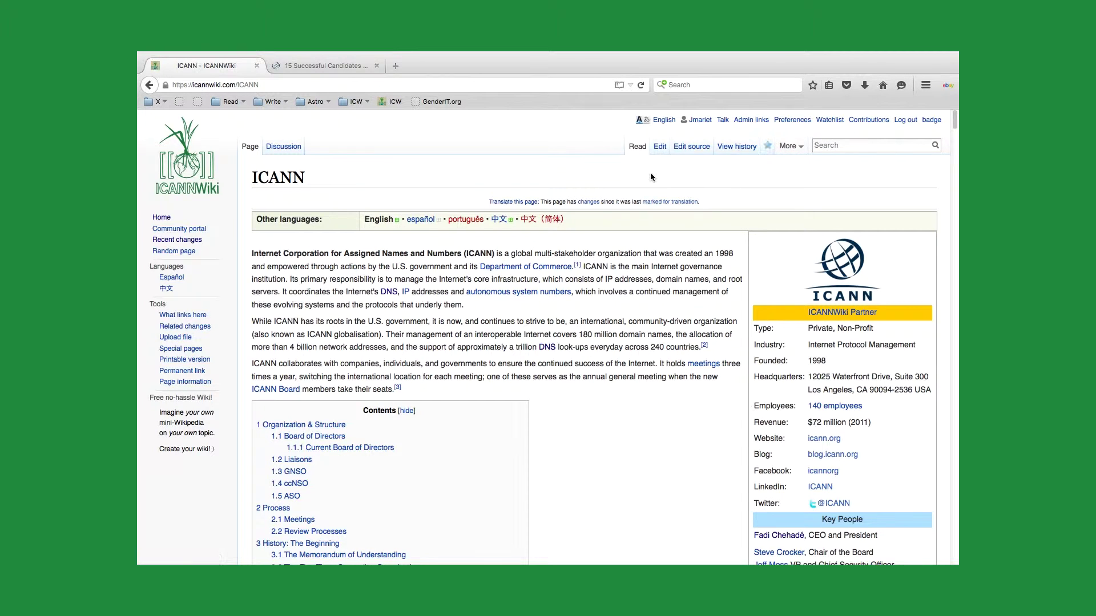
left_click(726, 148)
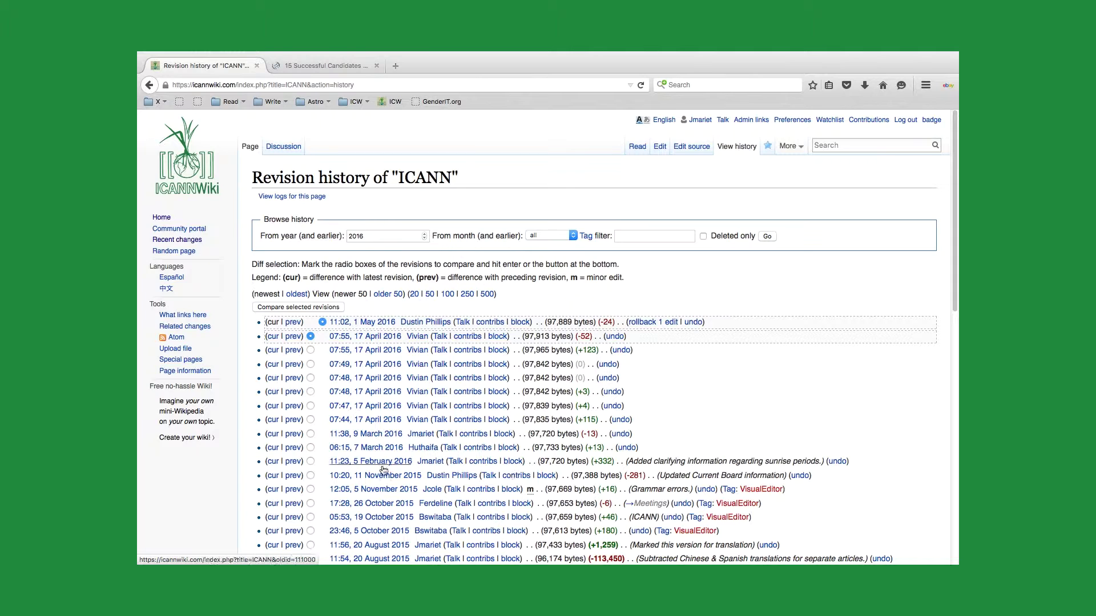
Compare the ICANN article's 11:23, 5 February 2016 revision with the latest revision and read through the differences
left_click(311, 461)
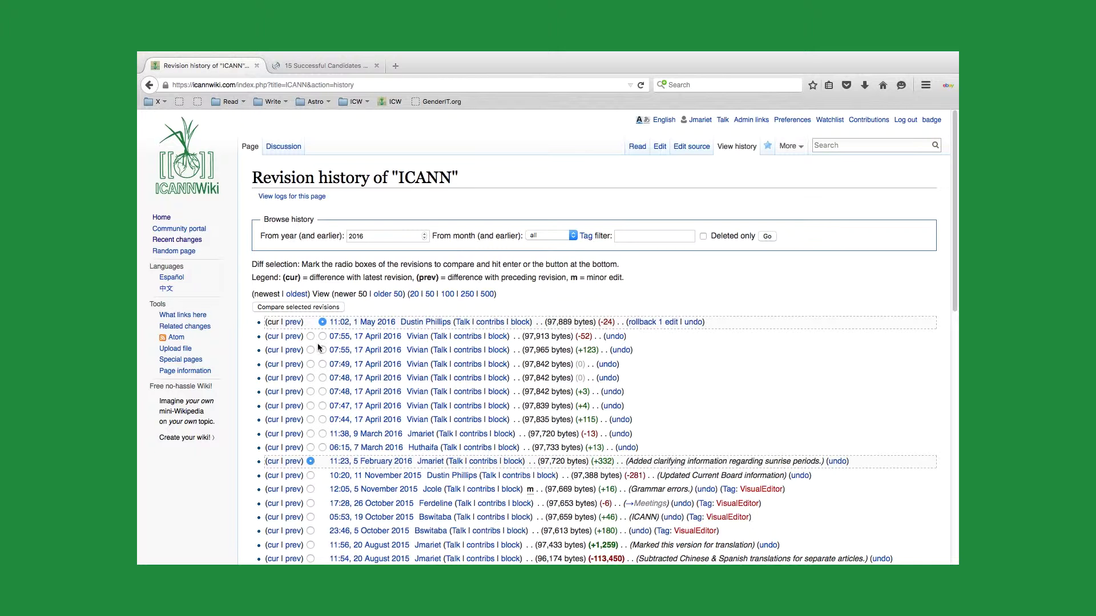
left_click(305, 309)
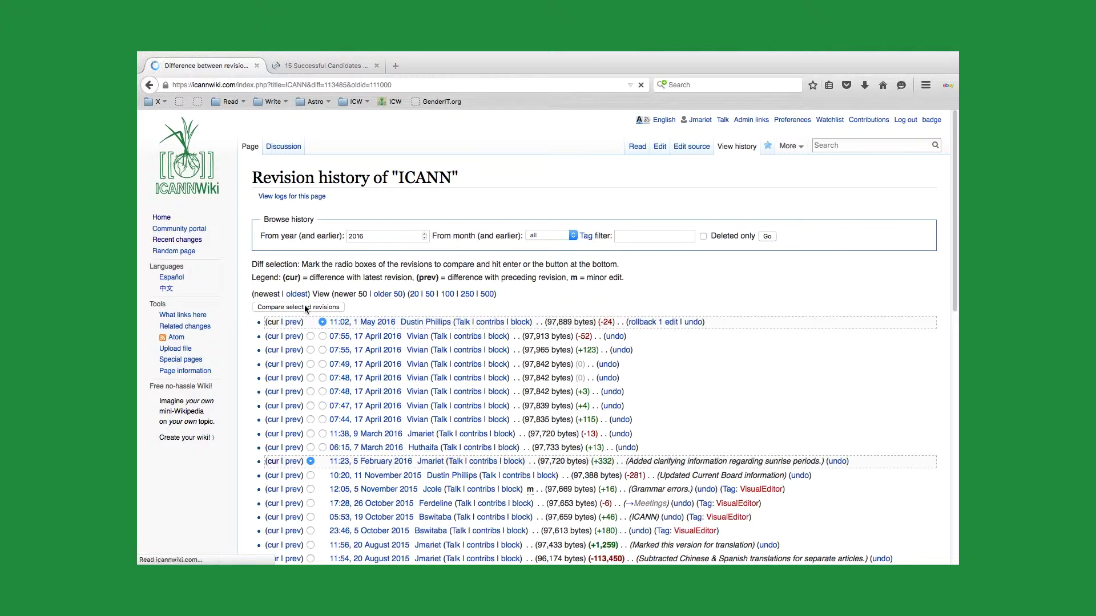
scroll(617, 439, "down", 5)
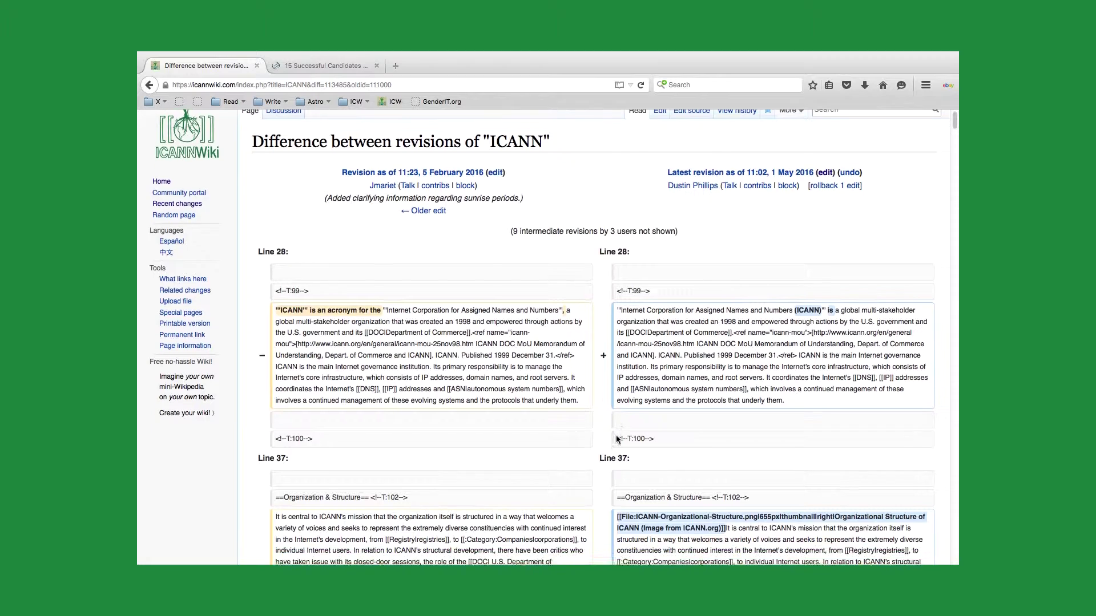
scroll(616, 439, "down", 3)
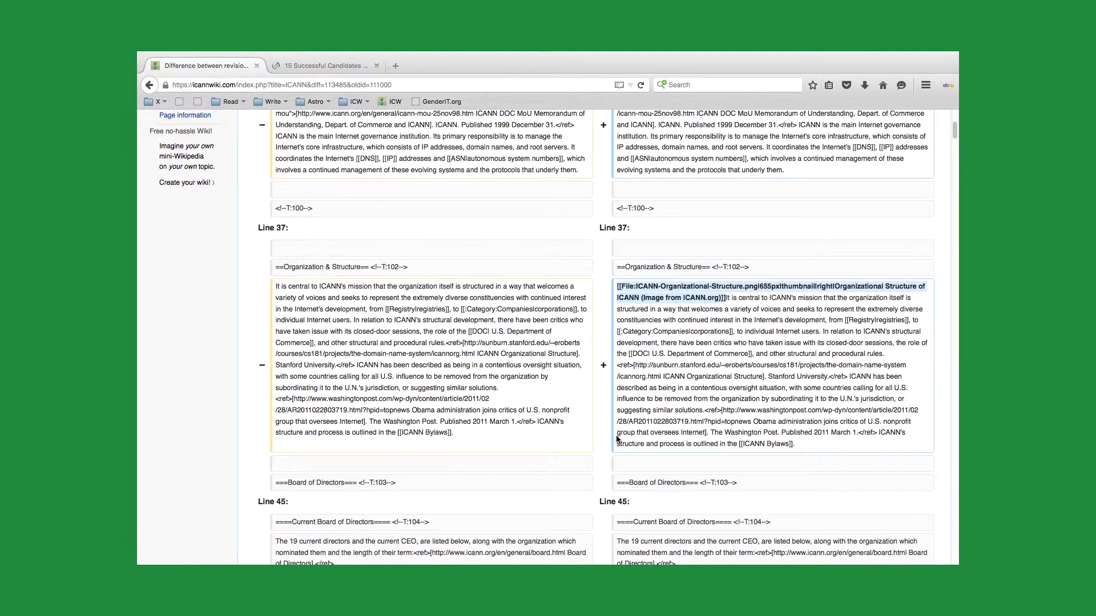
scroll(574, 444, "down", 3)
scroll(576, 448, "down", 2)
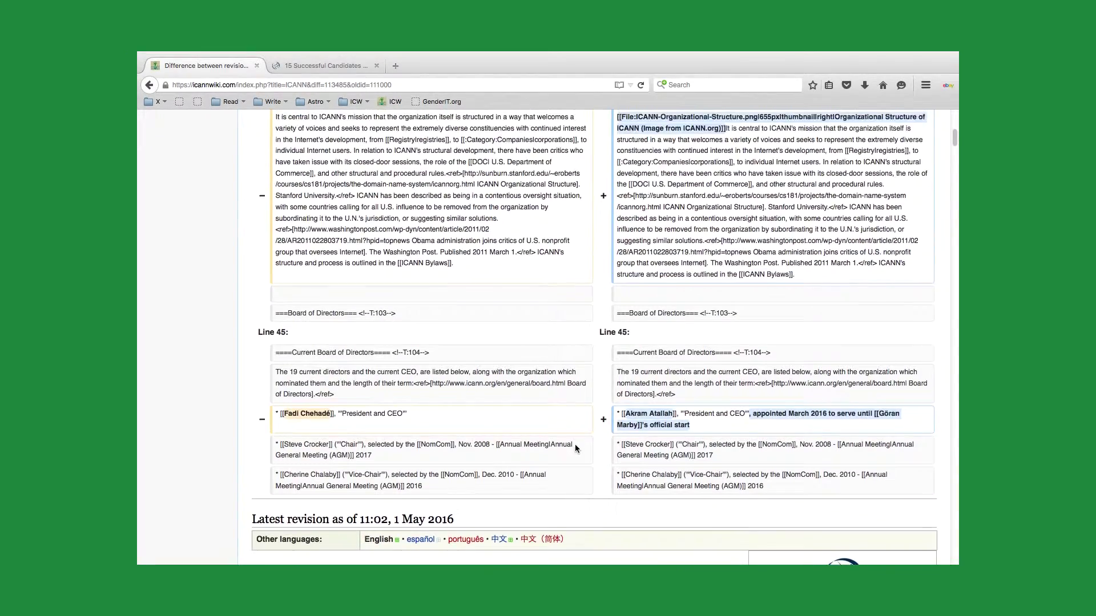
scroll(551, 358, "up", 13)
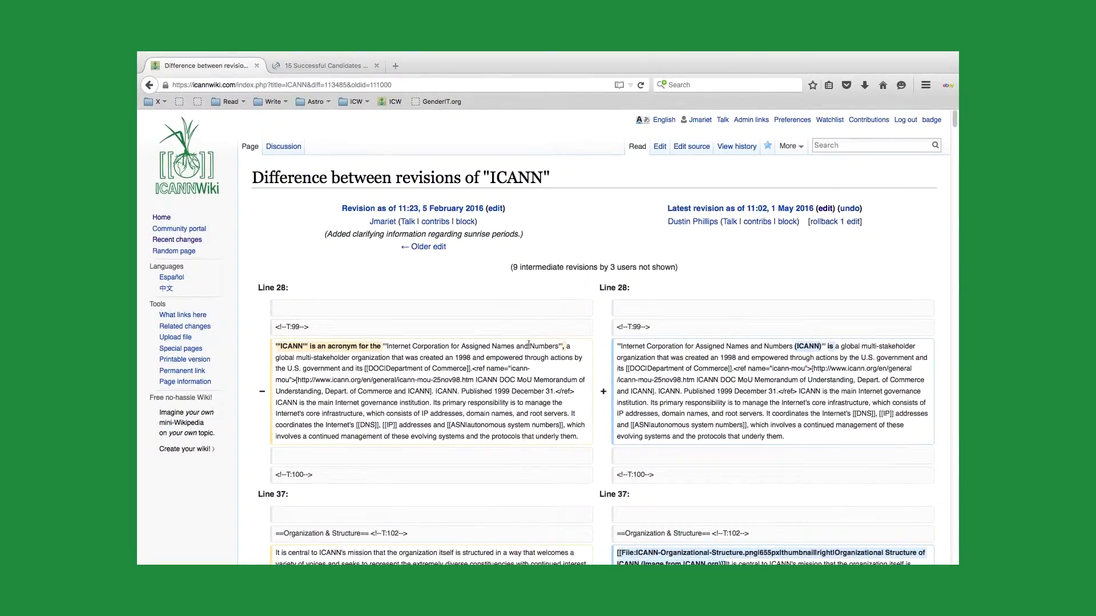
Go back to the ICANN revision history and look through the list of older edits
left_click(149, 86)
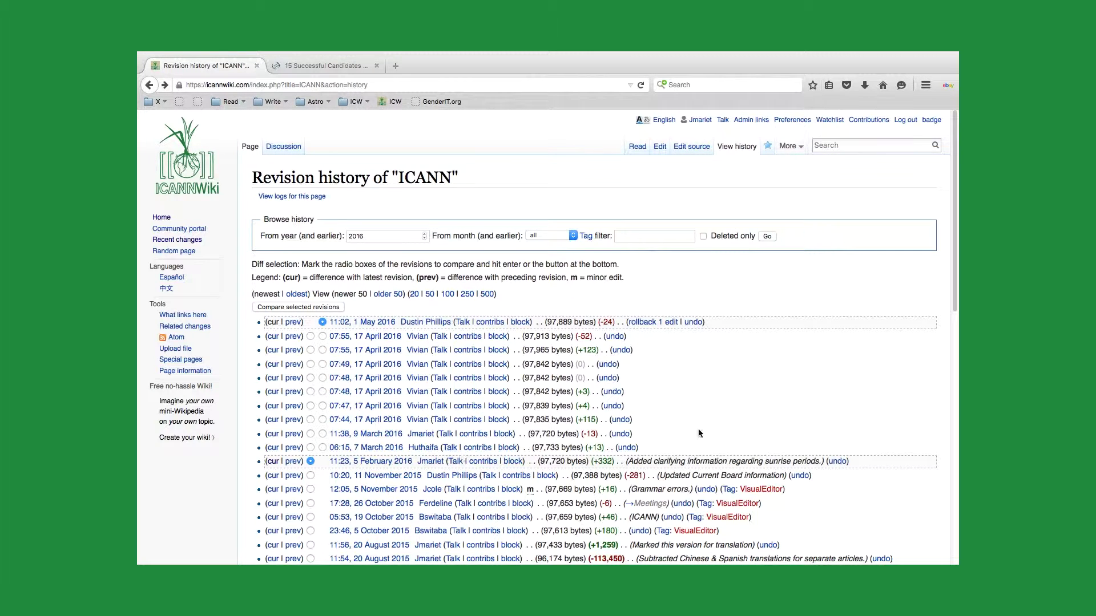
scroll(807, 435, "down", 5)
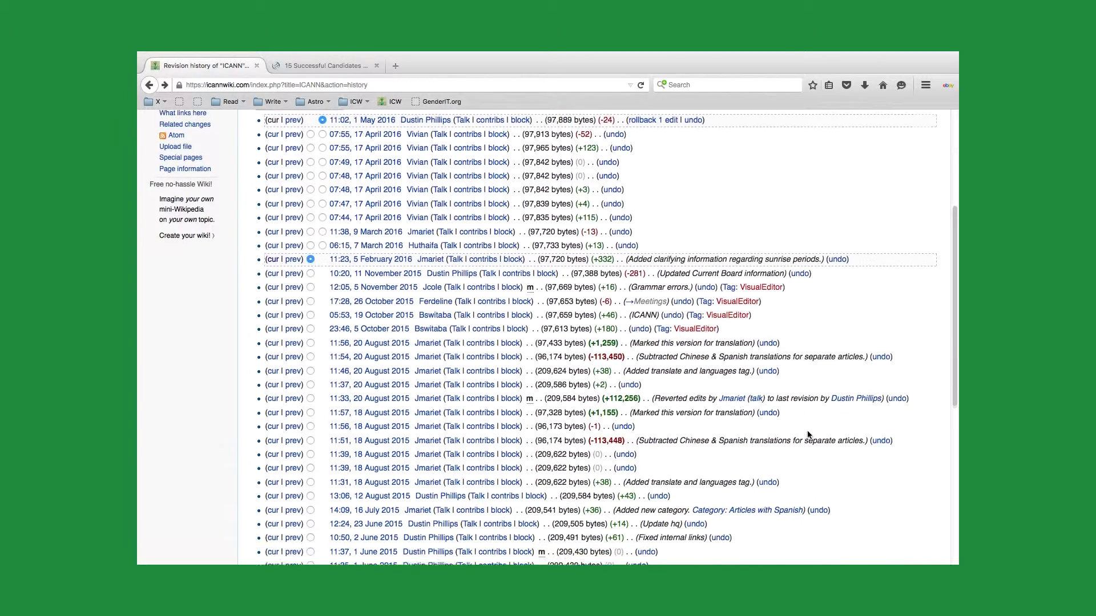
scroll(807, 435, "up", 5)
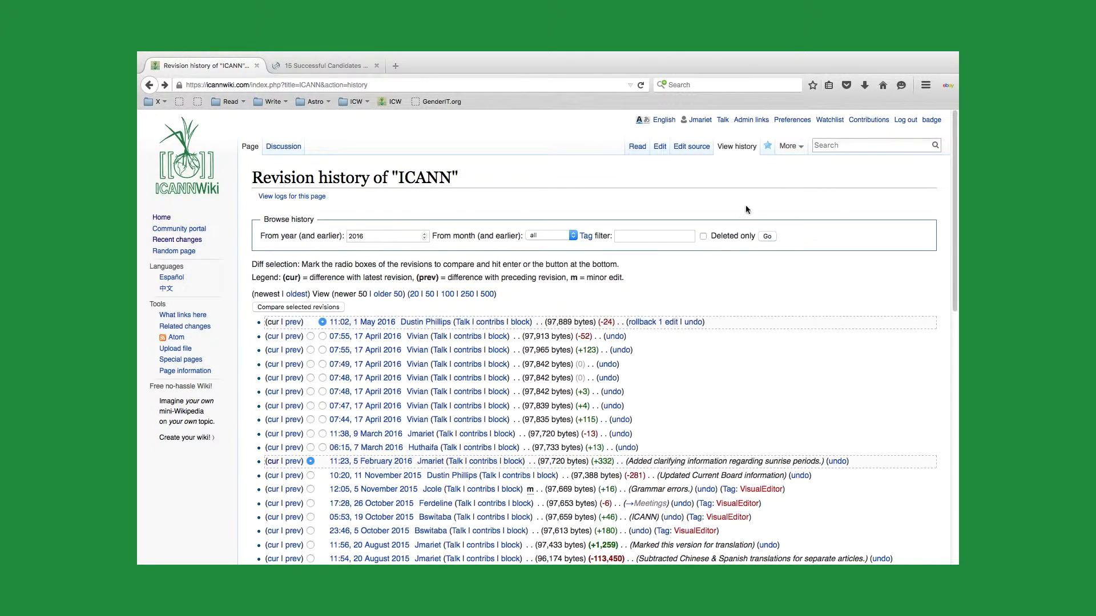
mouse_move(748, 53)
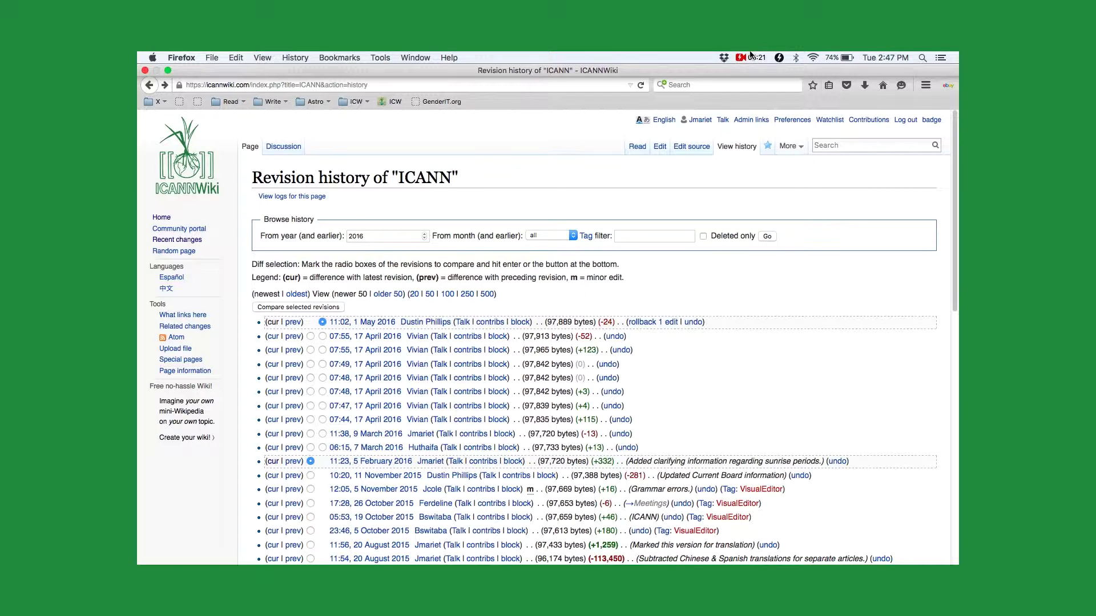
left_click(750, 55)
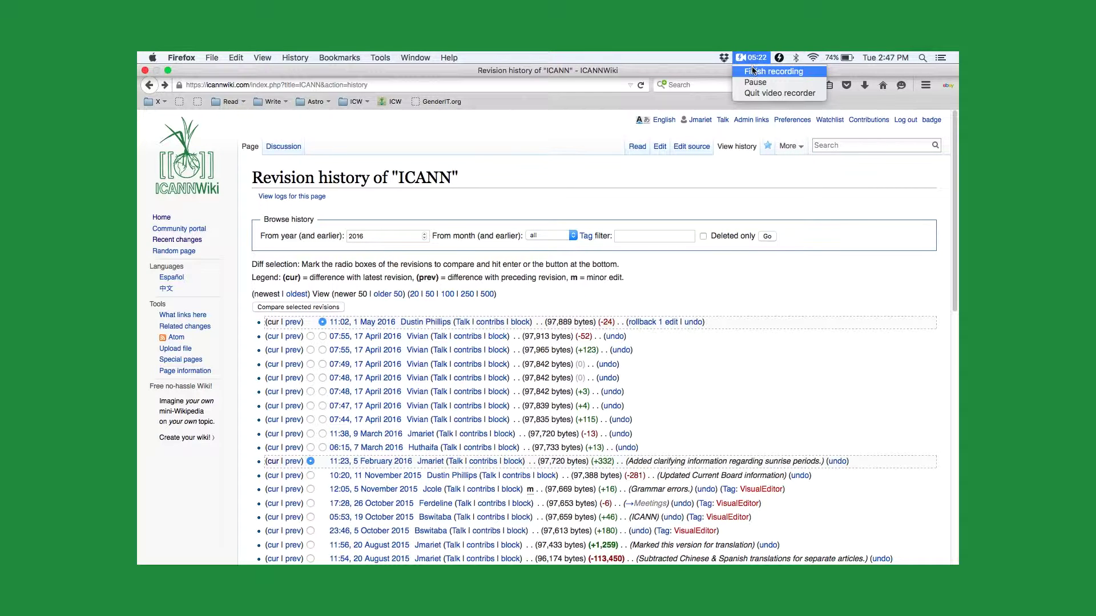
left_click(752, 71)
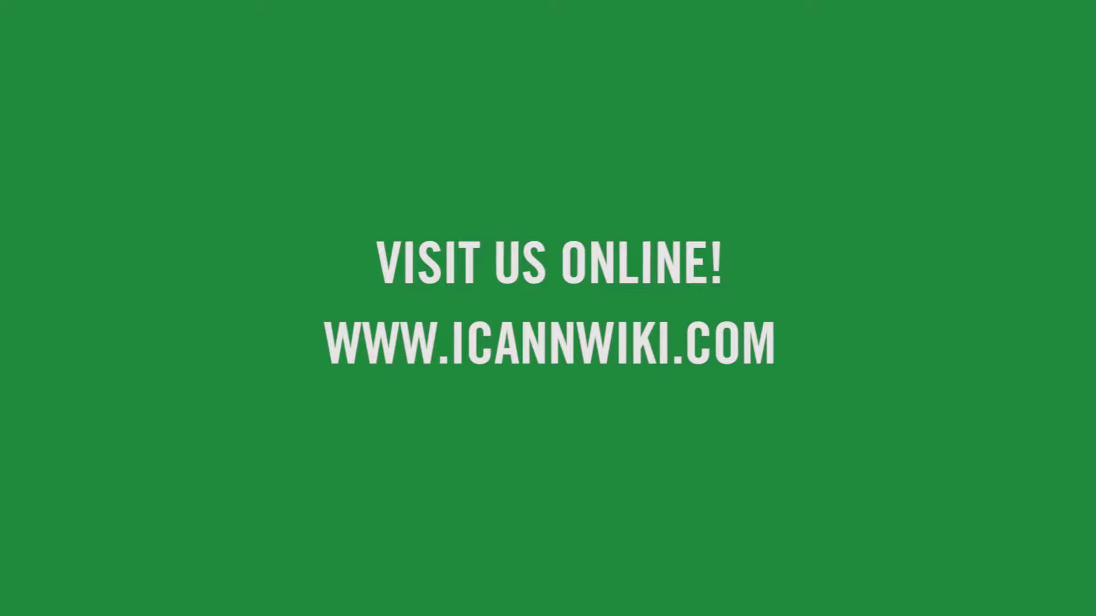